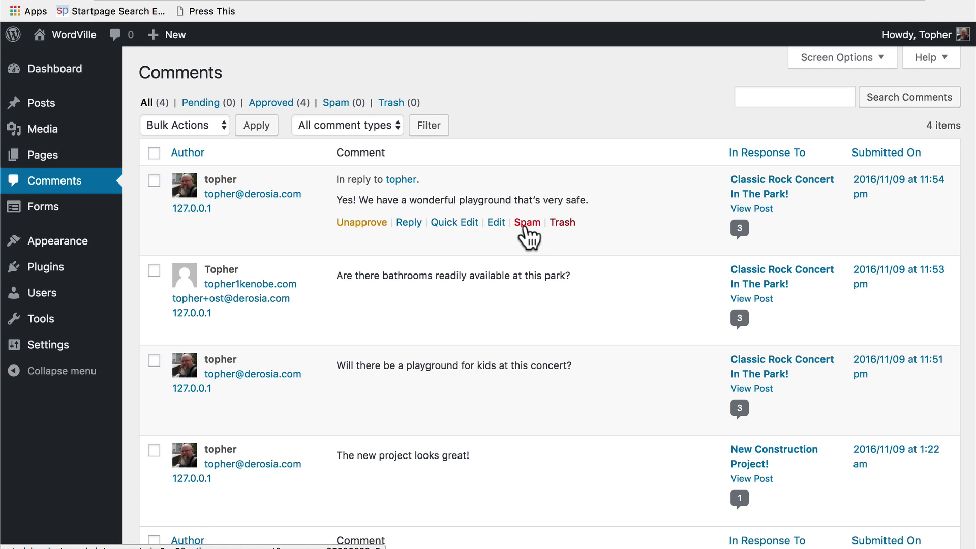
Spam the playground reply, check the Spam list, then restore it and show all comments
click(527, 222)
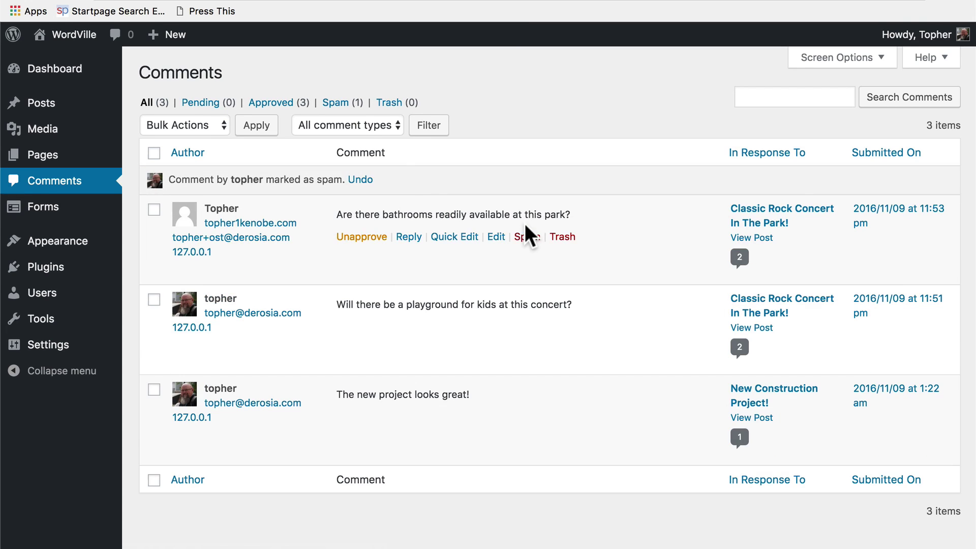
click(335, 102)
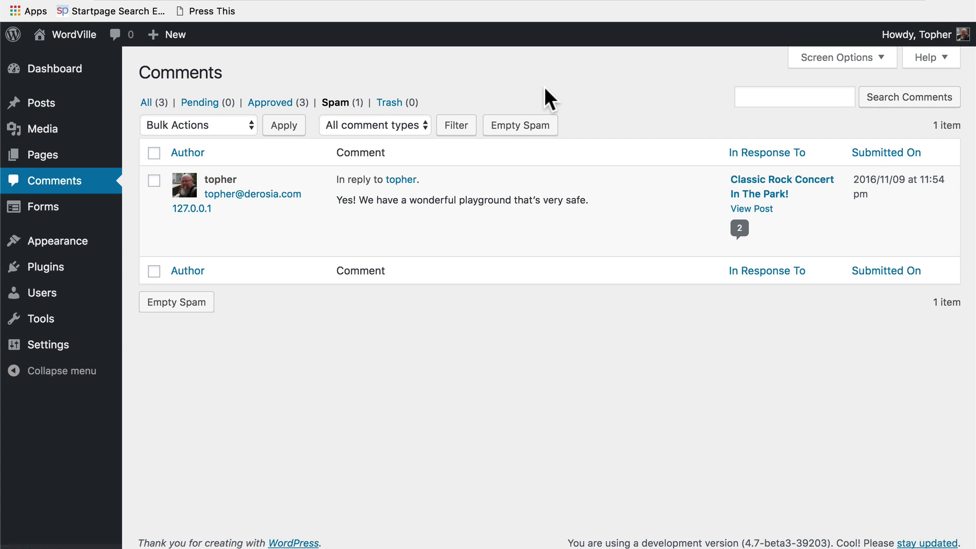
mouse_move(457, 210)
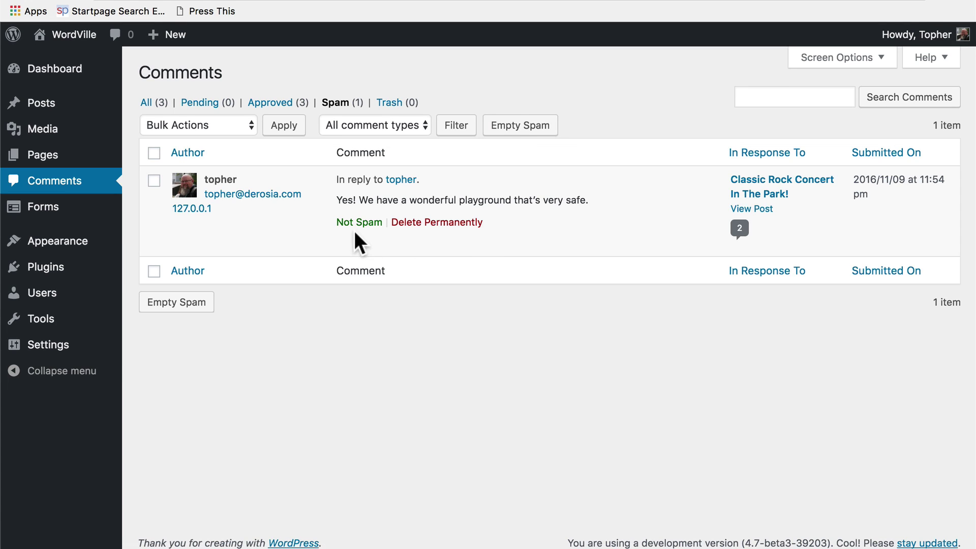
click(352, 224)
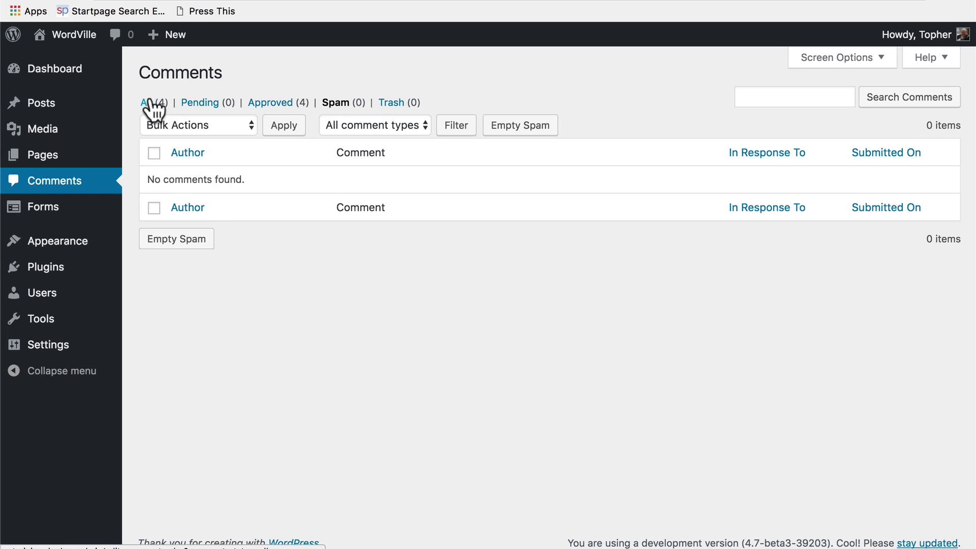
click(148, 102)
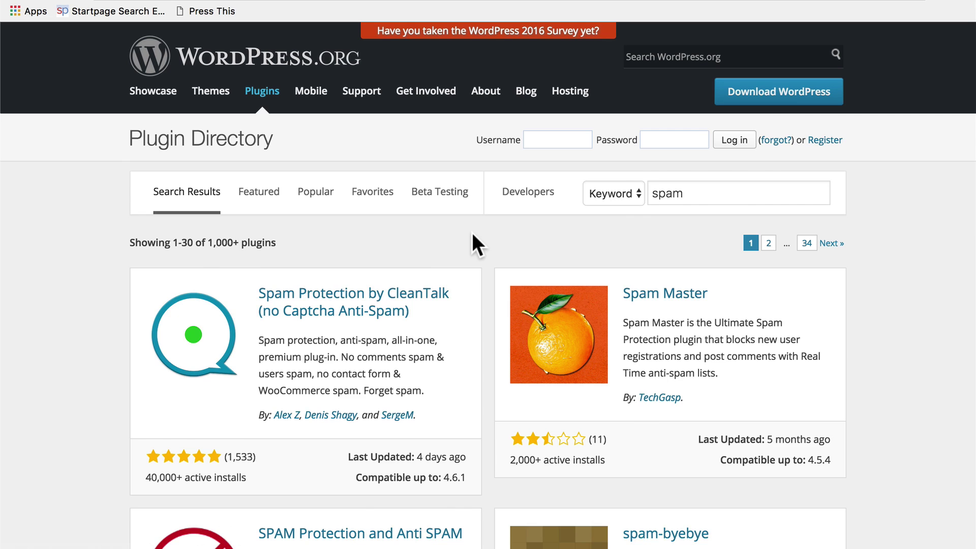
scroll(472, 233, down, 3)
scroll(472, 233, down, 2)
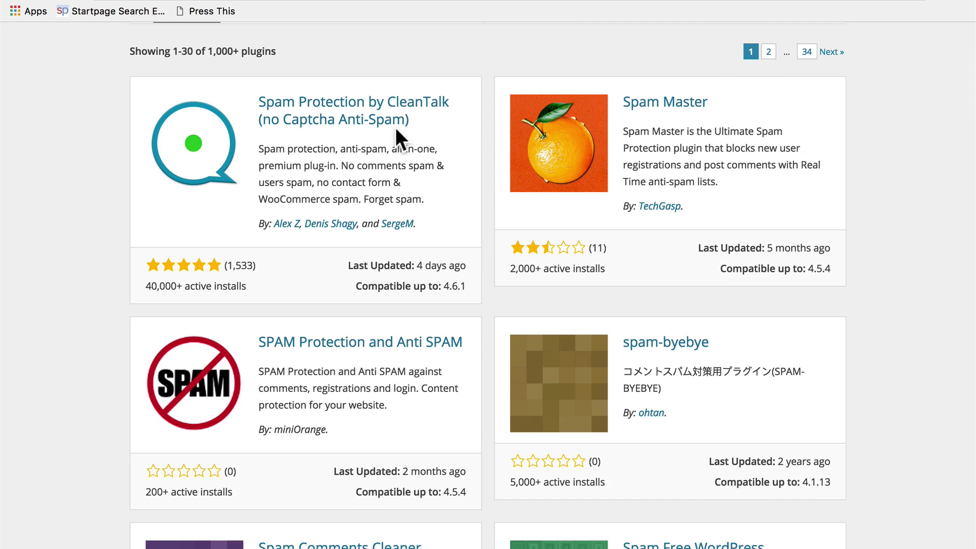
scroll(717, 116, down, 3)
scroll(577, 173, down, 1)
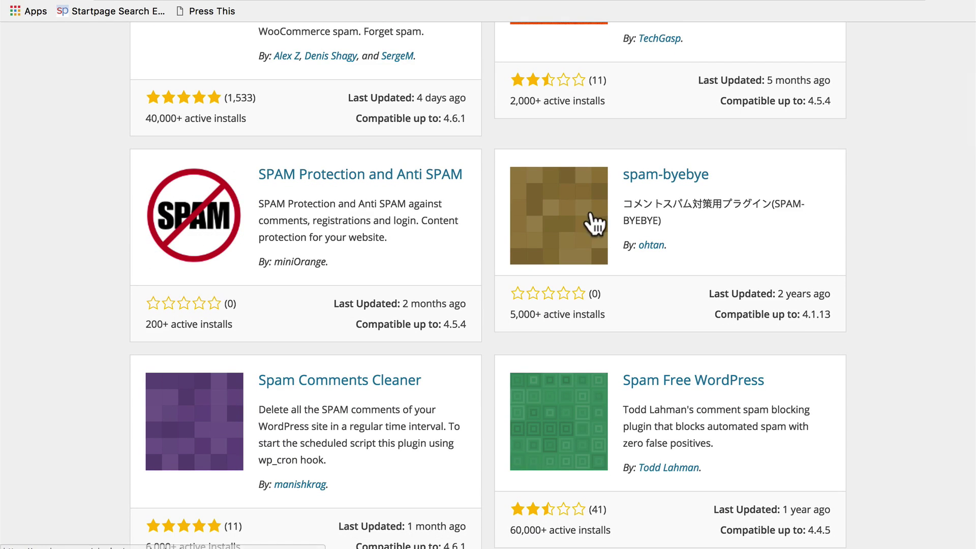
scroll(708, 207, down, 2)
scroll(708, 207, down, 3)
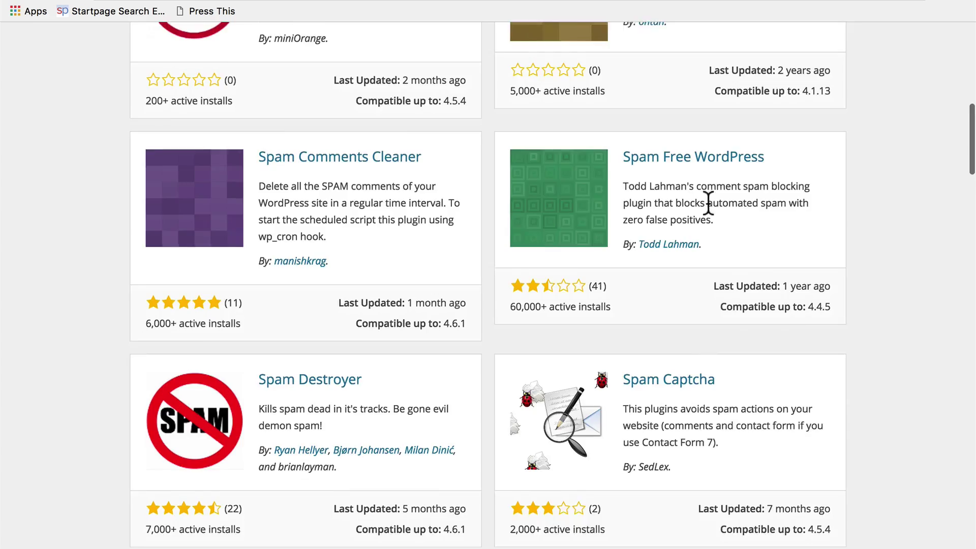
scroll(707, 203, down, 3)
scroll(708, 203, down, 1)
scroll(708, 203, down, 2)
scroll(708, 203, down, 3)
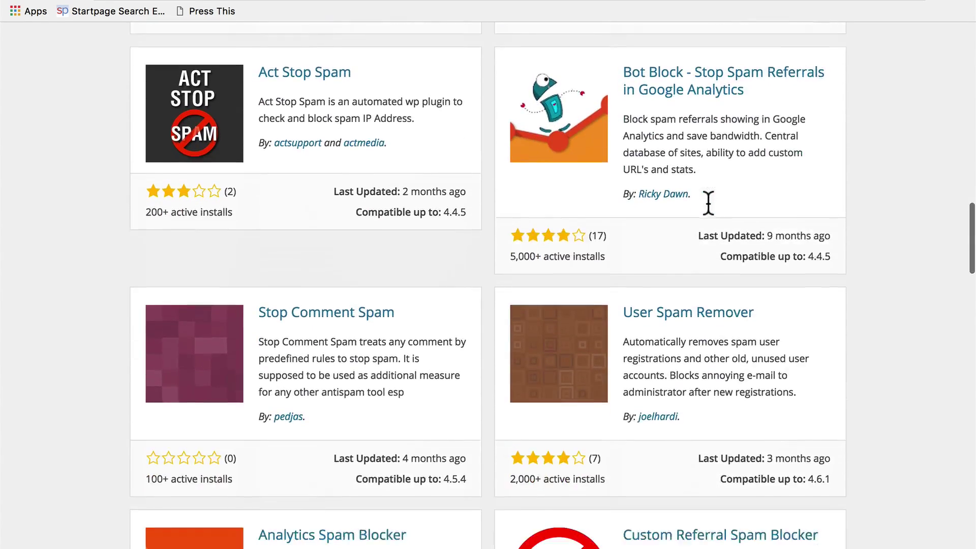
scroll(708, 202, down, 2)
scroll(707, 202, down, 1)
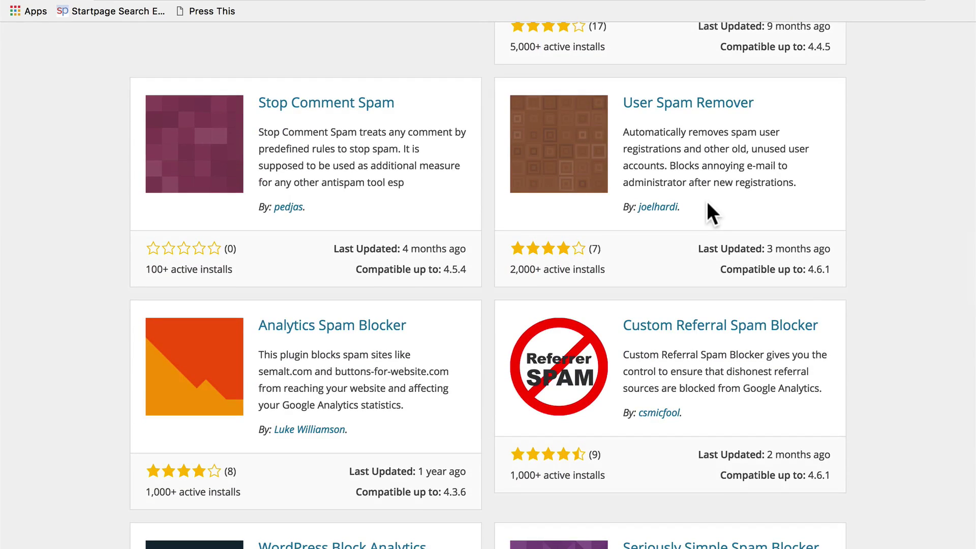
scroll(707, 202, up, 2)
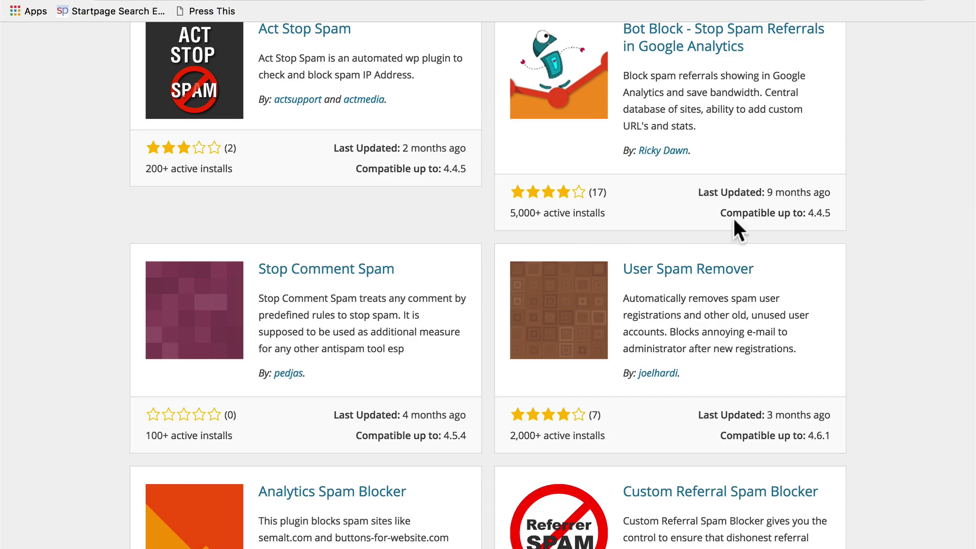
scroll(775, 200, up, 1)
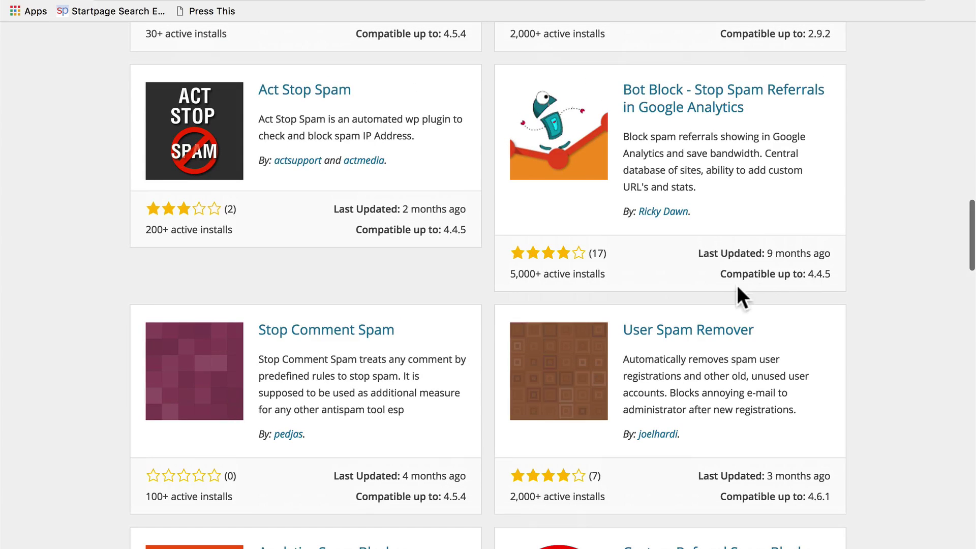
scroll(847, 157, up, 1)
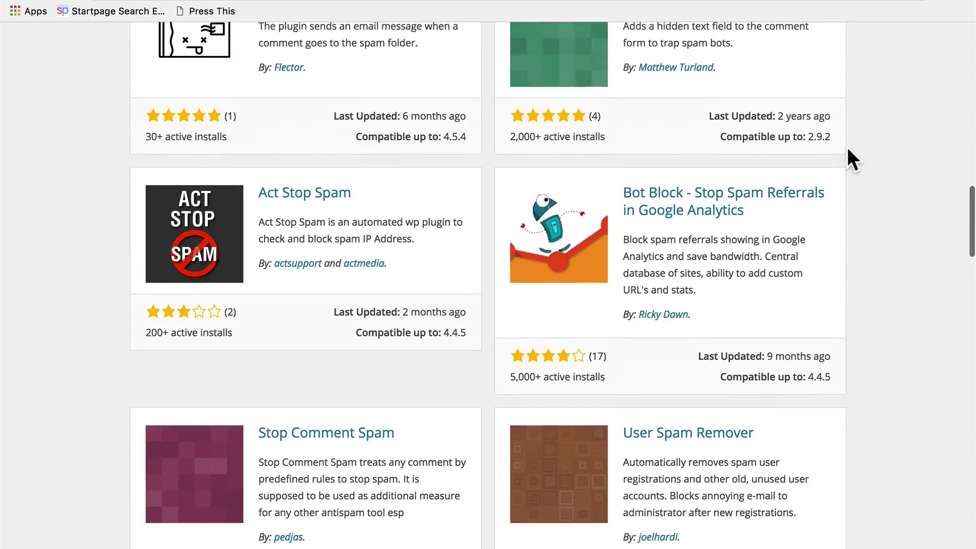
scroll(847, 157, up, 2)
scroll(848, 150, up, 1)
scroll(847, 151, up, 4)
scroll(847, 150, up, 3)
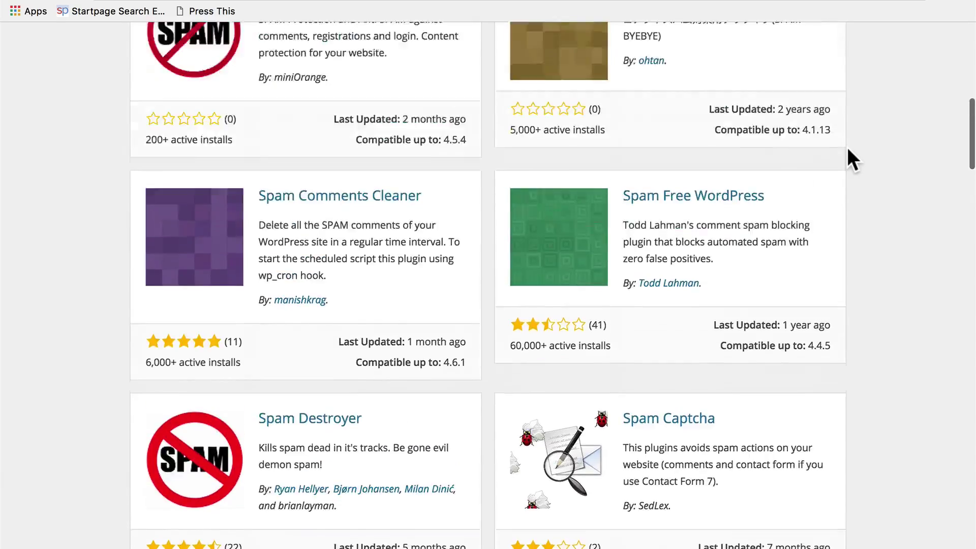
scroll(847, 150, up, 4)
scroll(847, 149, up, 4)
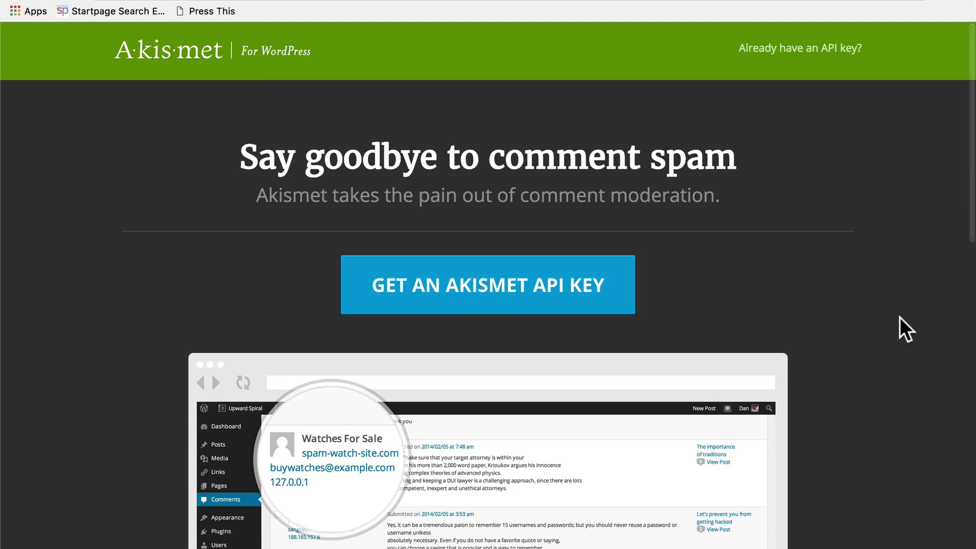
scroll(898, 316, down, 3)
scroll(899, 316, down, 5)
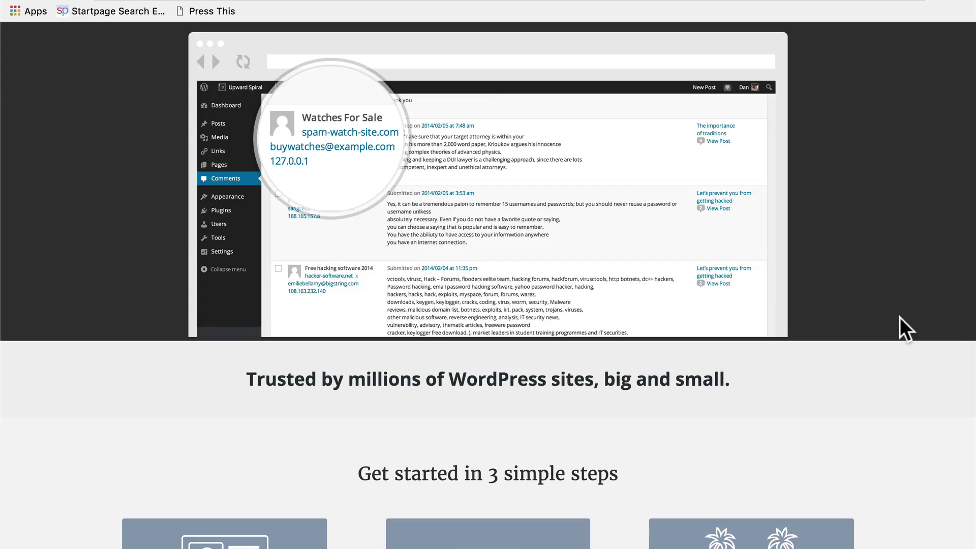
scroll(900, 317, up, 3)
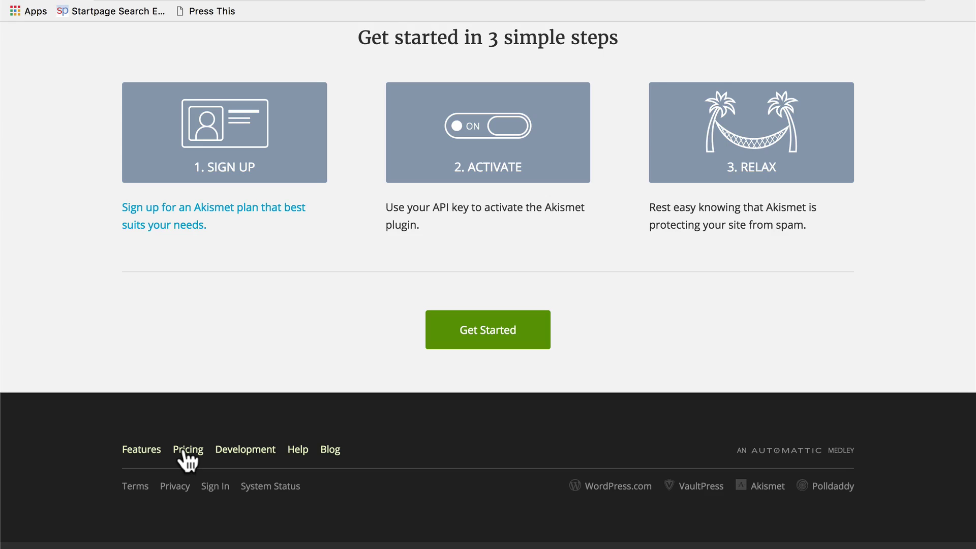
Open the Akismet pricing plans page
click(188, 450)
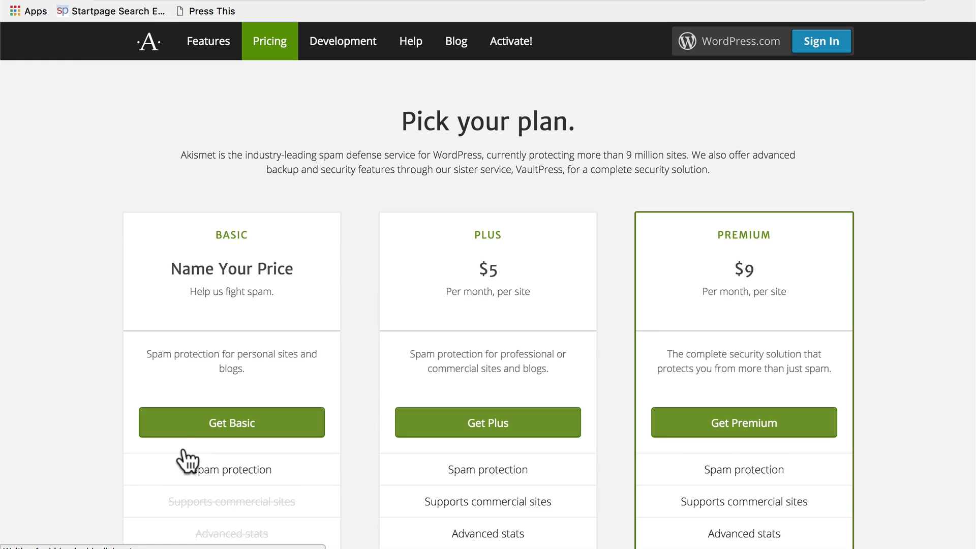
scroll(761, 168, down, 2)
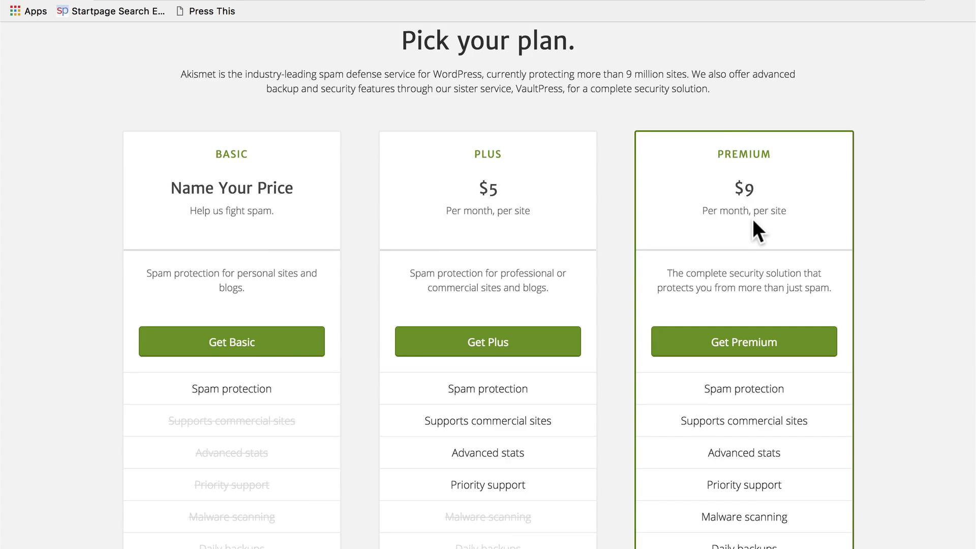
scroll(752, 219, down, 3)
scroll(752, 219, down, 2)
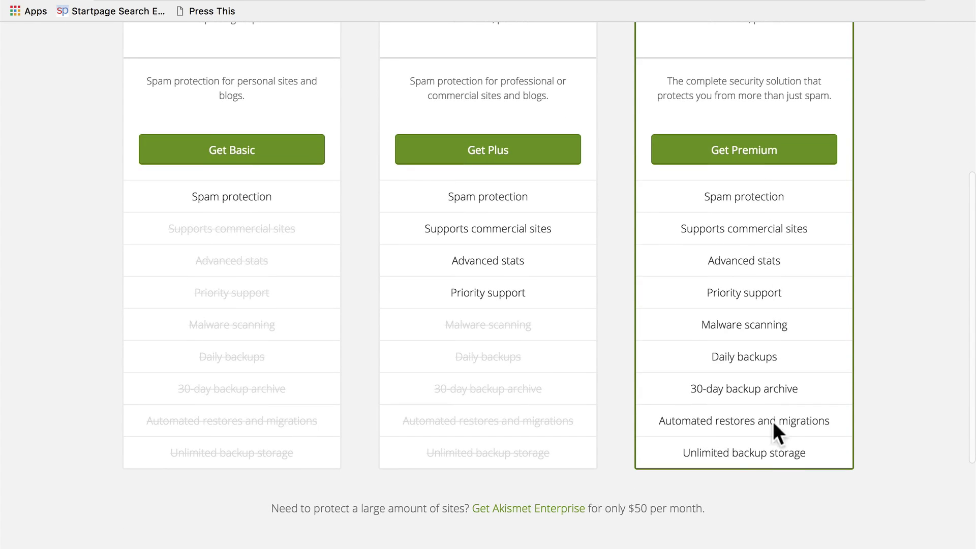
scroll(746, 249, up, 1)
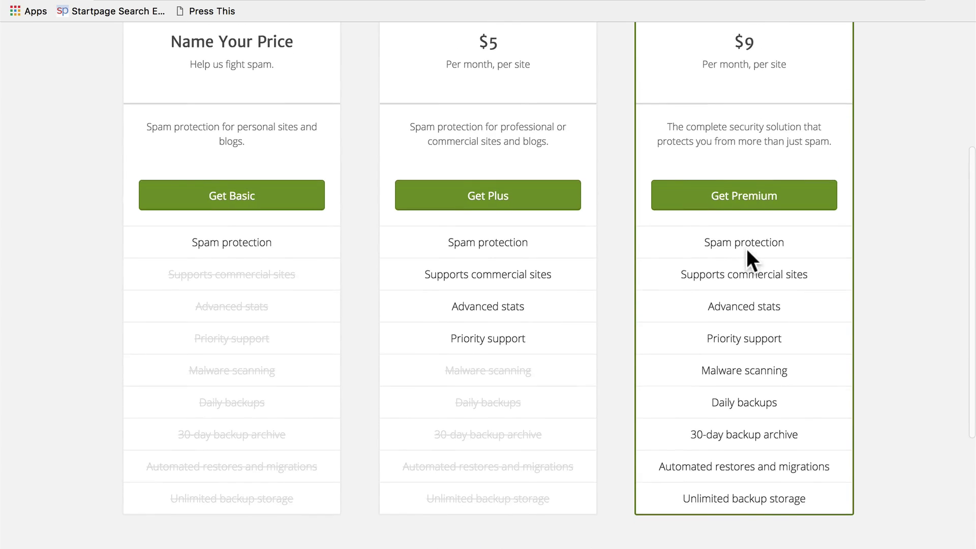
scroll(584, 63, up, 2)
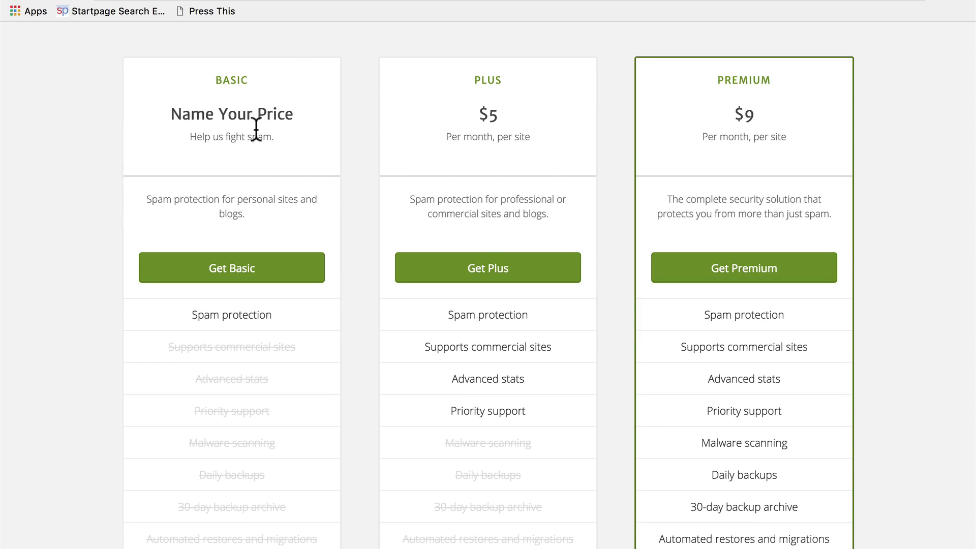
scroll(311, 128, down, 2)
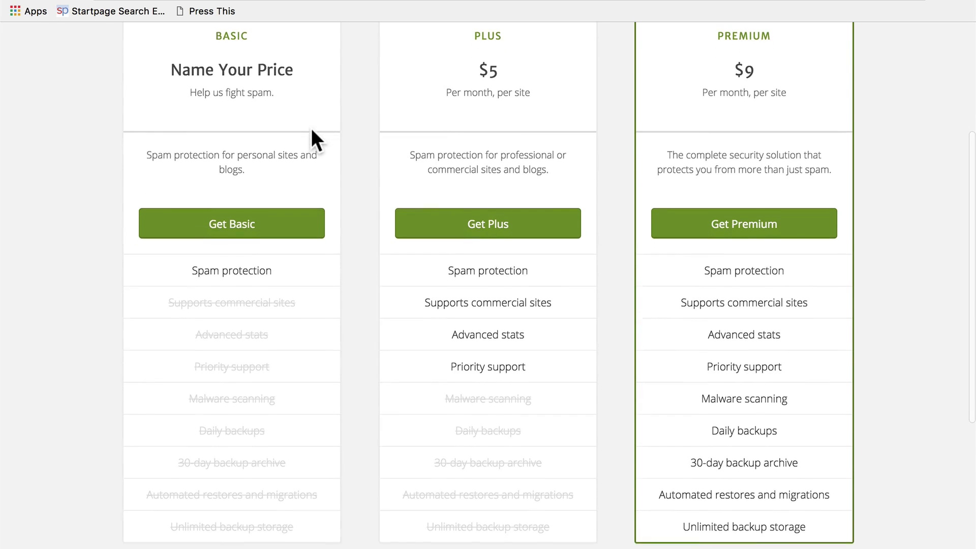
scroll(312, 128, down, 2)
scroll(345, 114, up, 2)
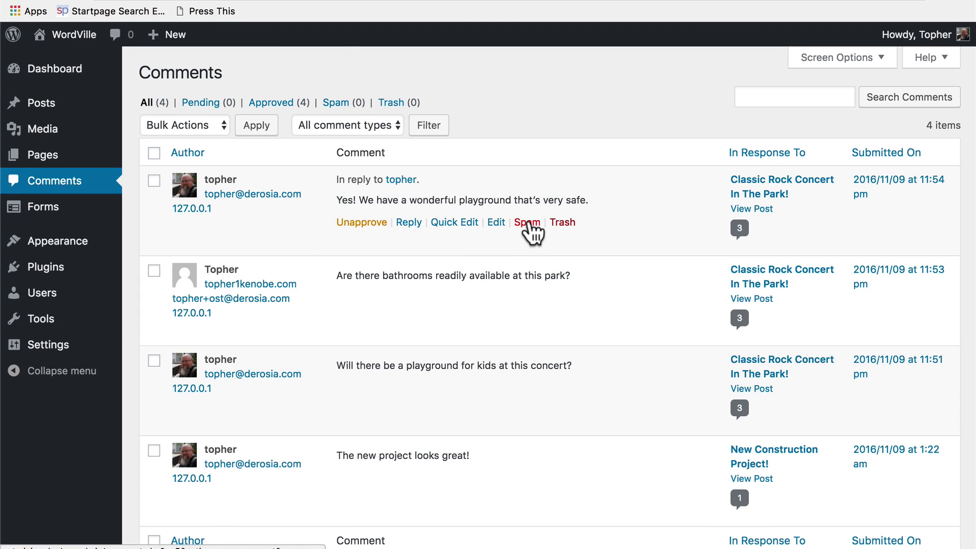
Mark the playground reply comment as spam and view the Spam comments list
click(527, 222)
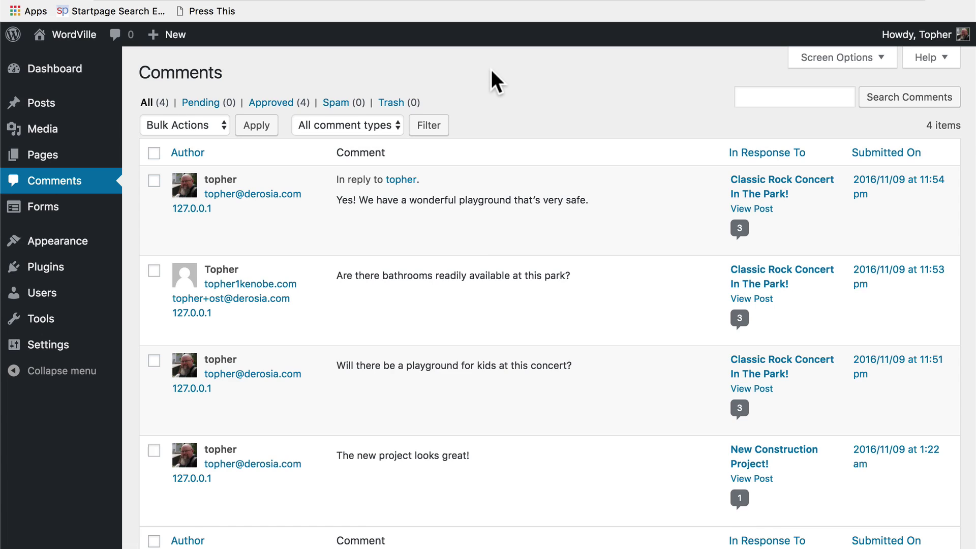
click(334, 103)
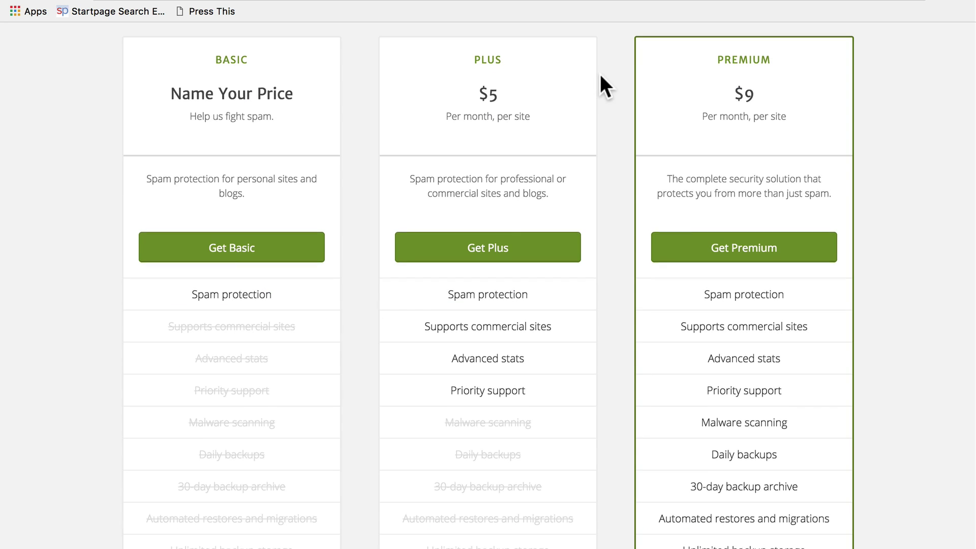
scroll(600, 74, up, 3)
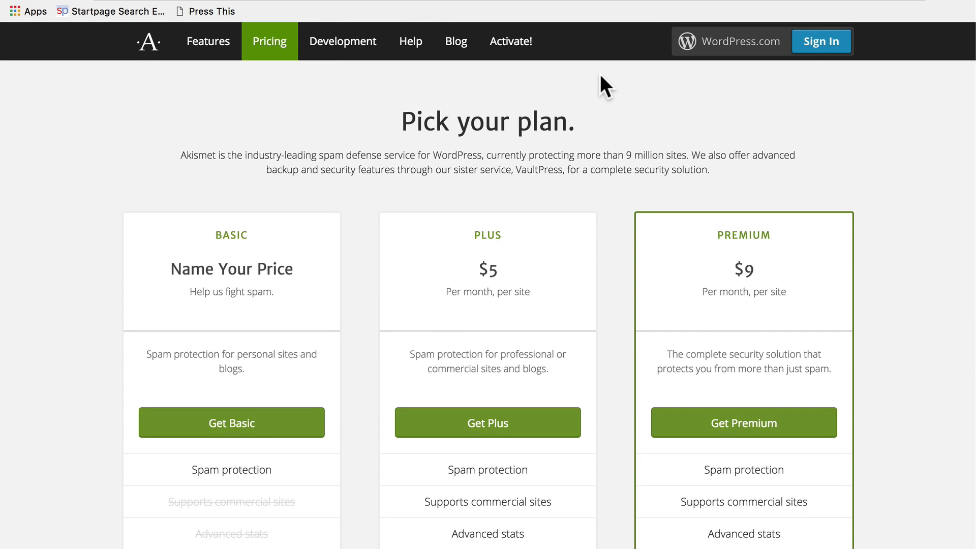